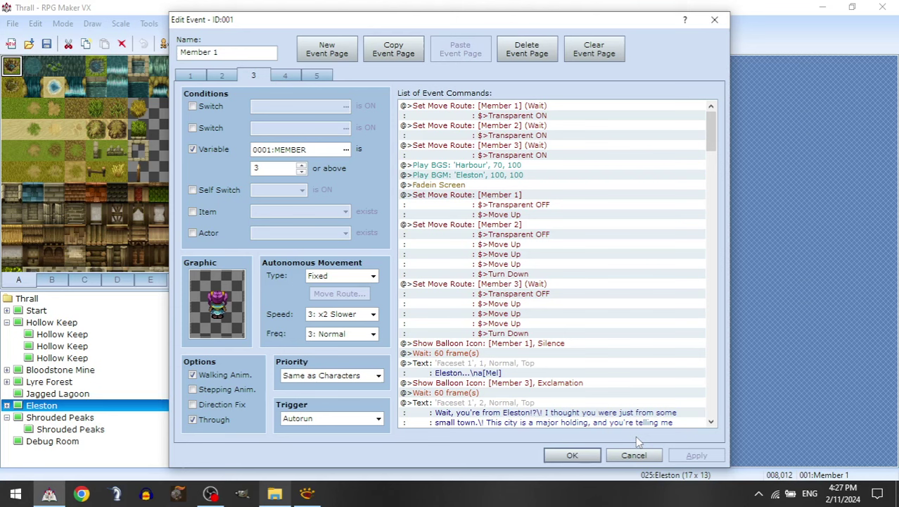
Paste the Cache Graphics common event call above the first command on page 3 of the Member 1 event and save the event
left_click(498, 109)
key("ctrl+v")
scroll(563, 127, "up", 1)
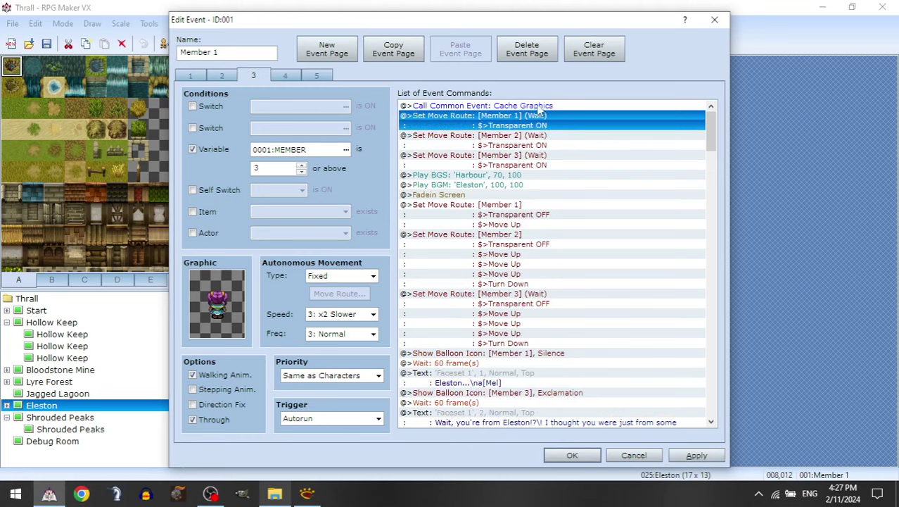
left_click(539, 107)
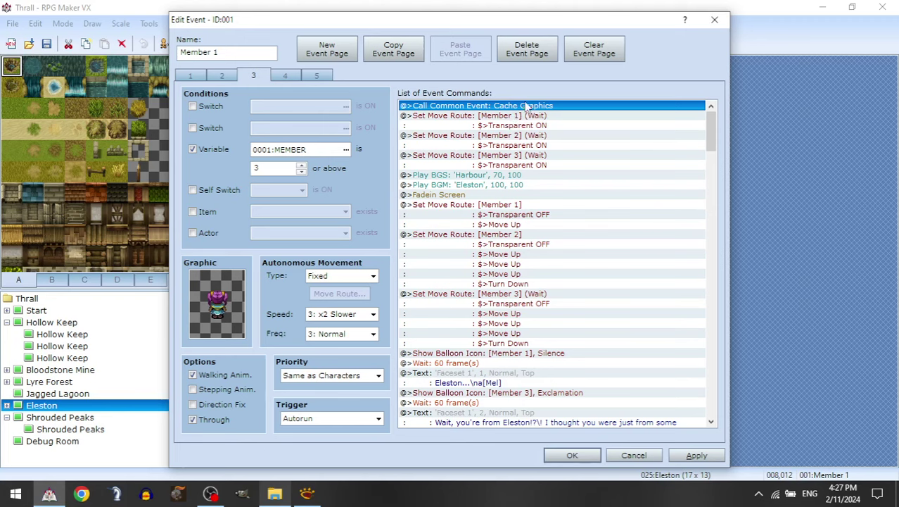
left_click(571, 456)
Open the script under the "Set normal character graphic" comment in the Cache Graphics common event
left_click(375, 44)
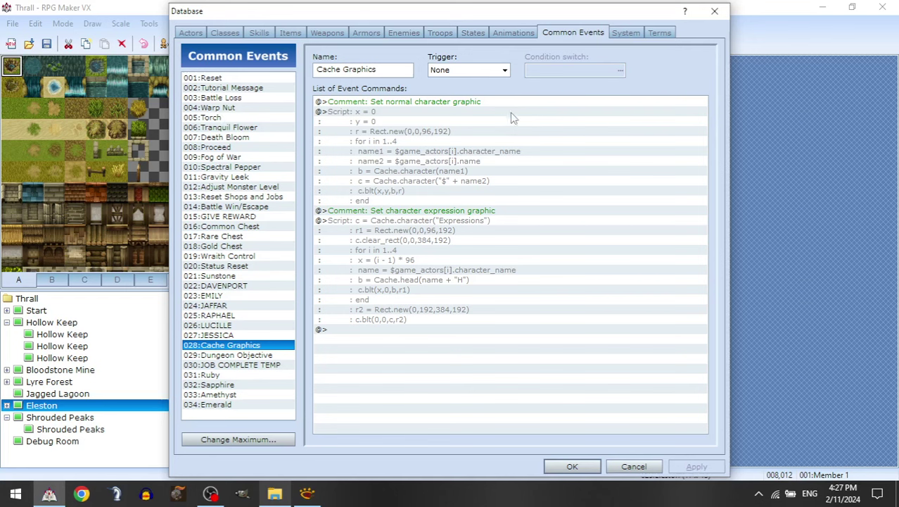
left_click(612, 113)
double_click(613, 111)
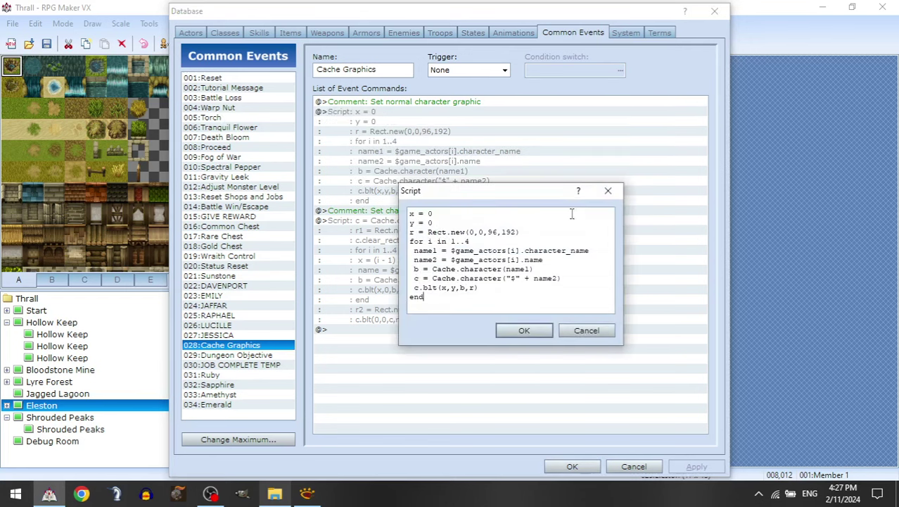
key("ctrl+a")
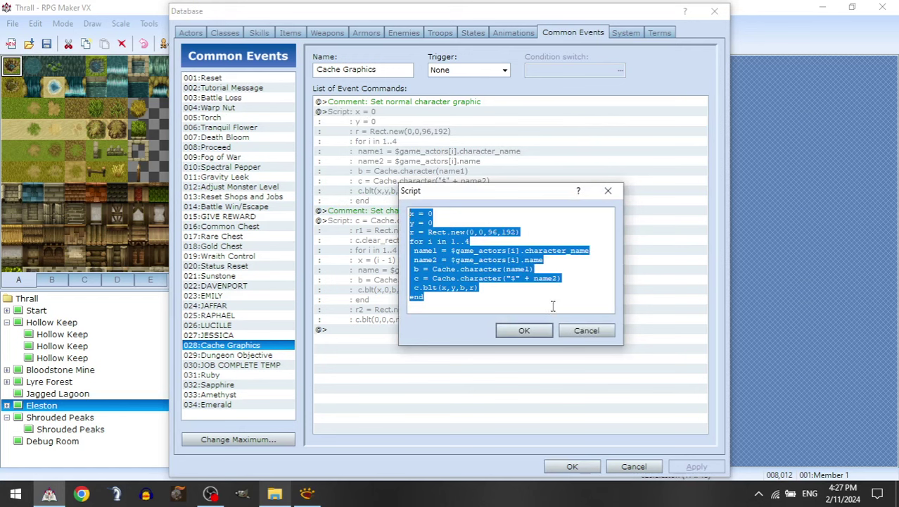
left_click(553, 306)
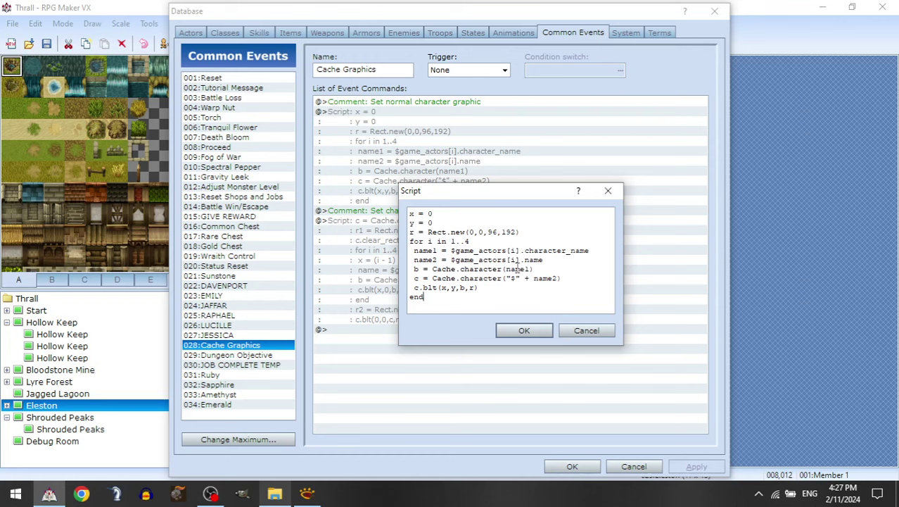
Examine the Rect.new(0,0,96,192) line in the script, including its origin, width and height arguments
left_click_drag(433, 214, 554, 233)
left_click(440, 227)
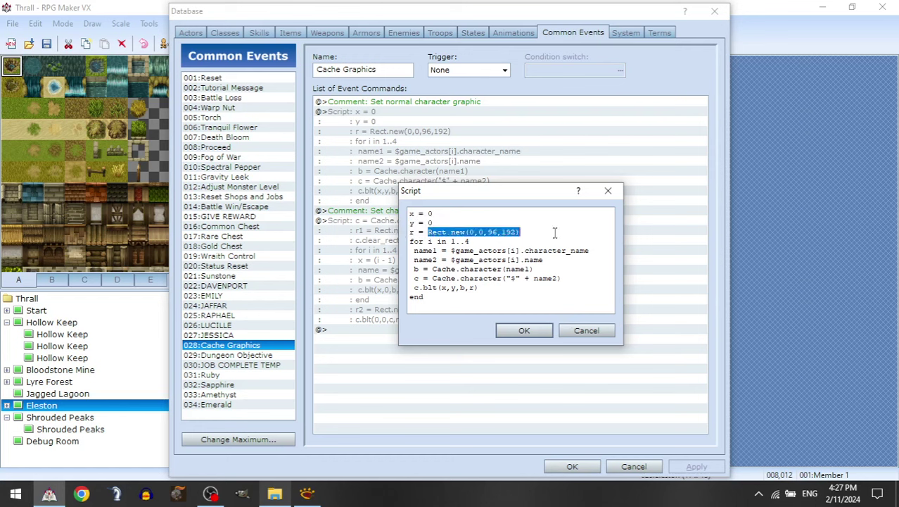
left_click(469, 232)
left_click(479, 231)
left_click(511, 231)
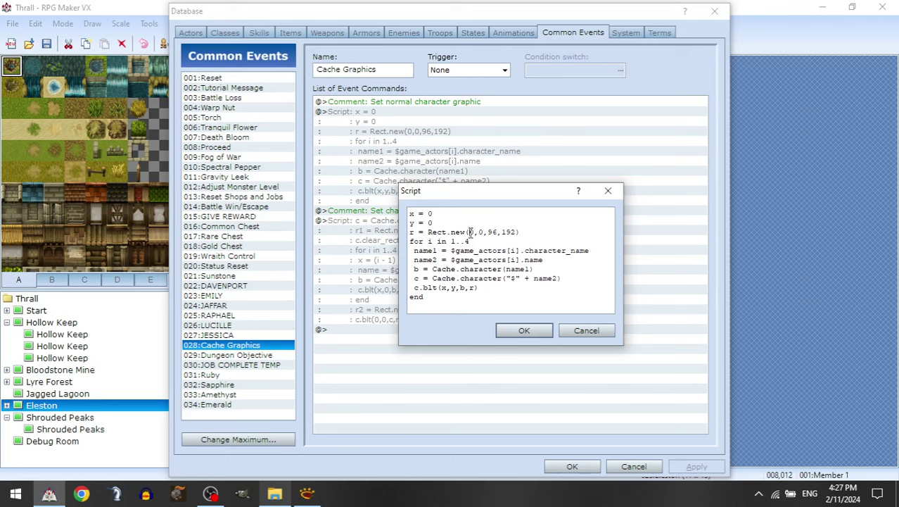
left_click_drag(468, 231, 482, 231)
left_click(479, 231)
left_click_drag(488, 232, 513, 234)
left_click(517, 232)
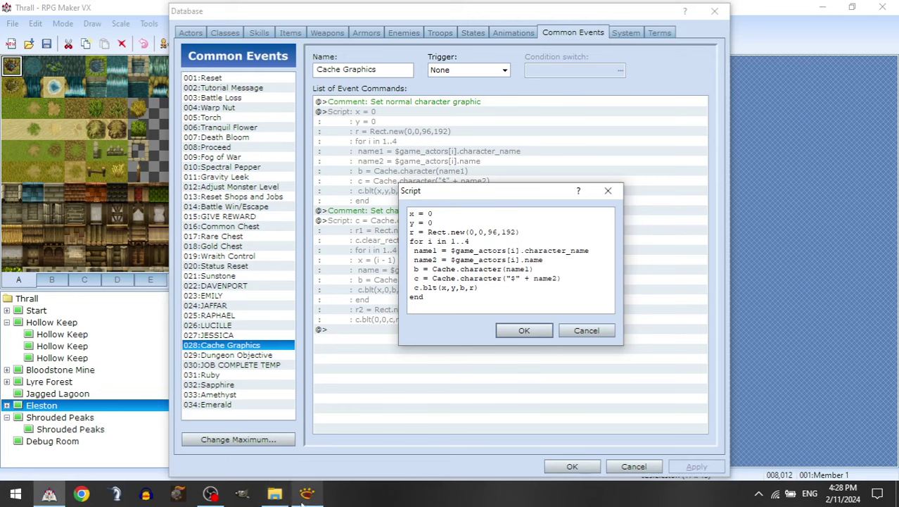
Switch to File Explorer, check the dimensions of $Brutus11.png in the Characters folder, and view the image in XnView
left_click(274, 494)
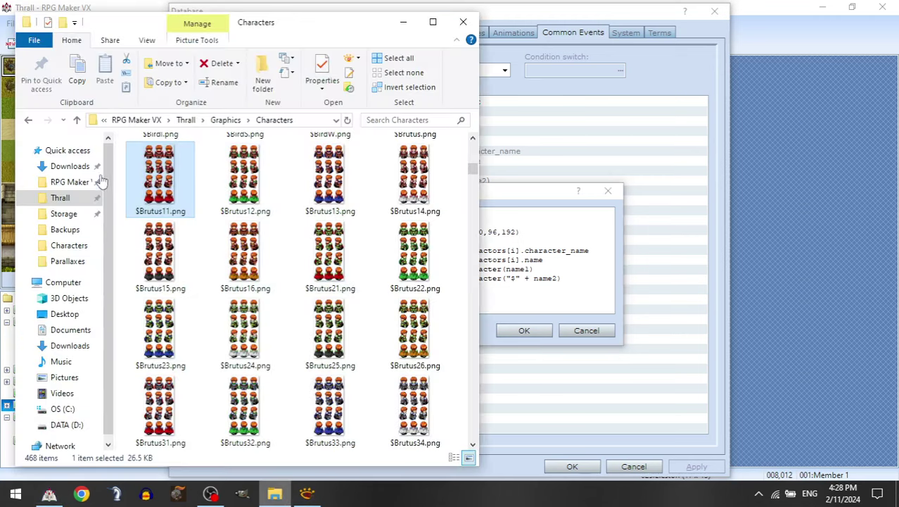
mouse_move(146, 181)
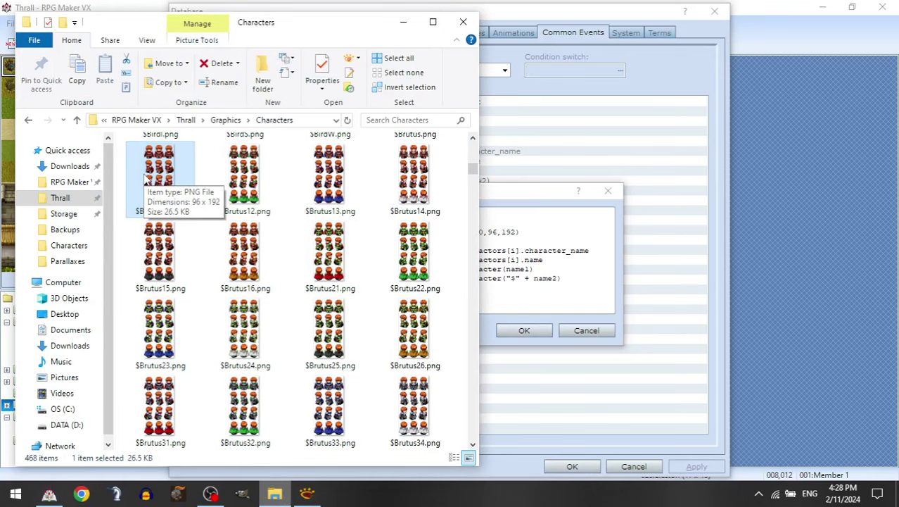
double_click(151, 174)
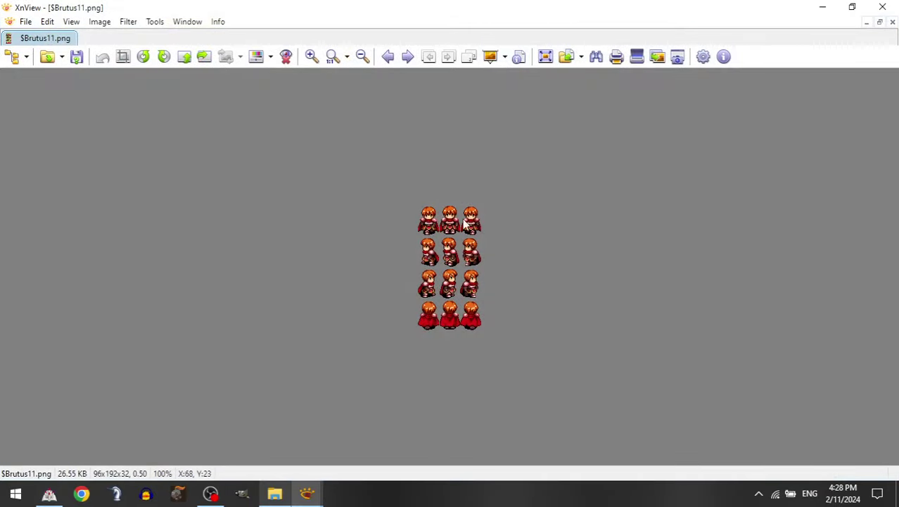
left_click(893, 22)
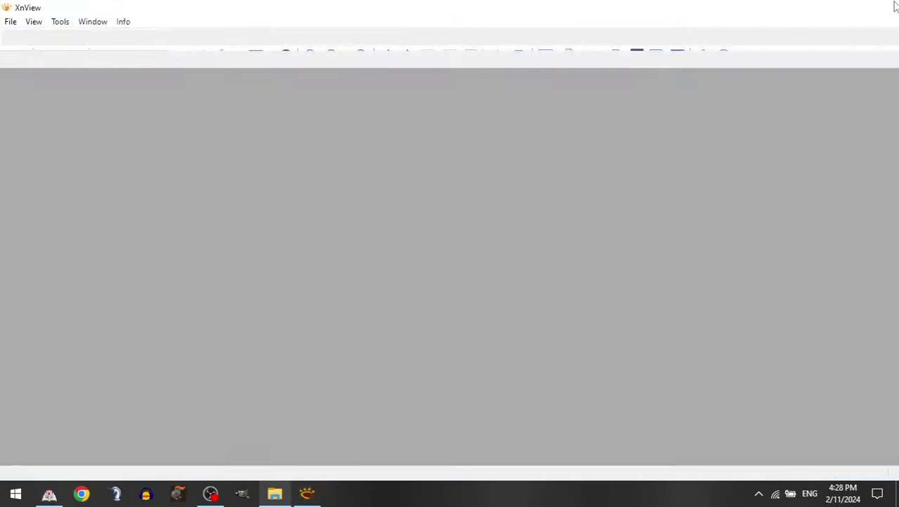
Return to the RPG Maker VX script and examine the loop over actors 1 to 4
left_click(537, 238)
left_click_drag(516, 231, 474, 239)
left_click(510, 248)
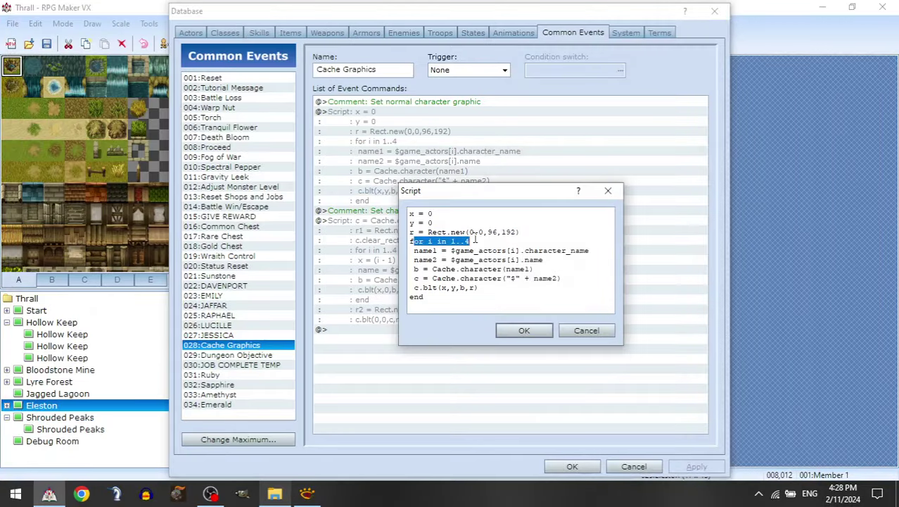
left_click(506, 243)
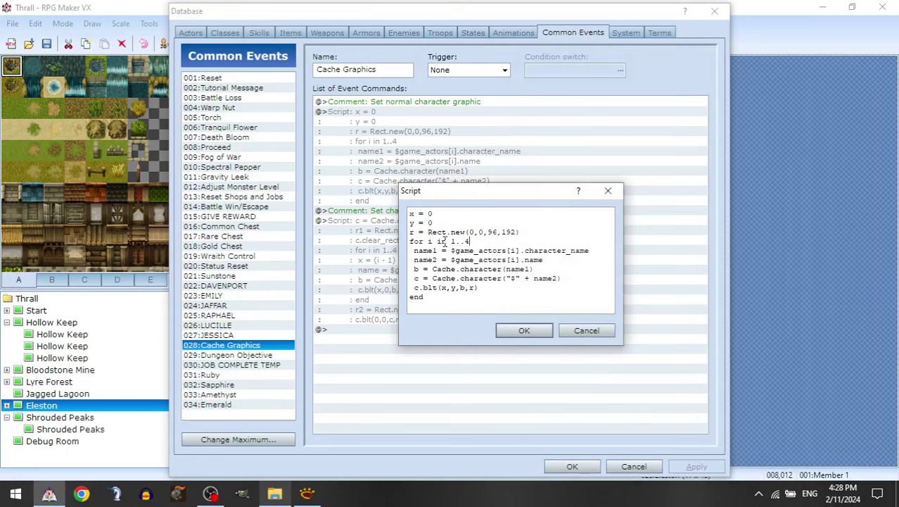
left_click_drag(448, 241, 472, 241)
left_click(482, 241)
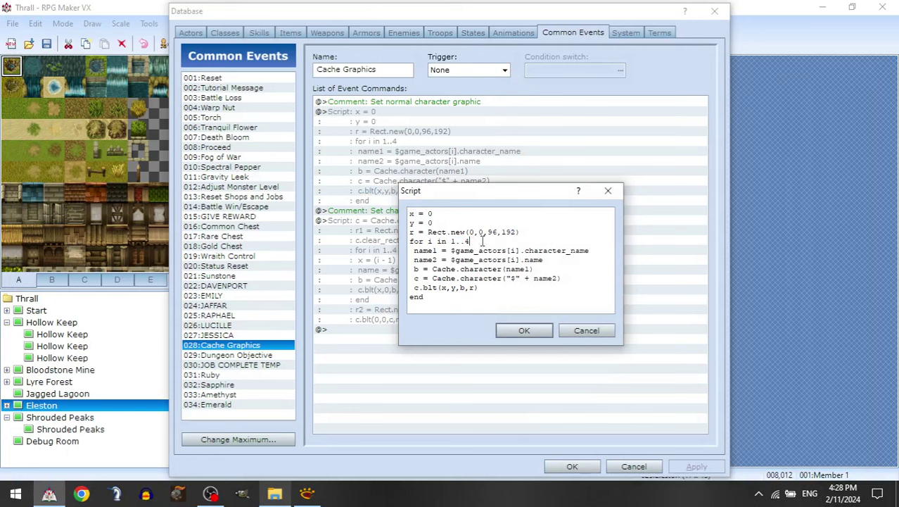
Examine how the script assigns name1 from the actor's character_name and name2 from the actor's name
left_click_drag(415, 251, 641, 251)
left_click(463, 250)
left_click(533, 252)
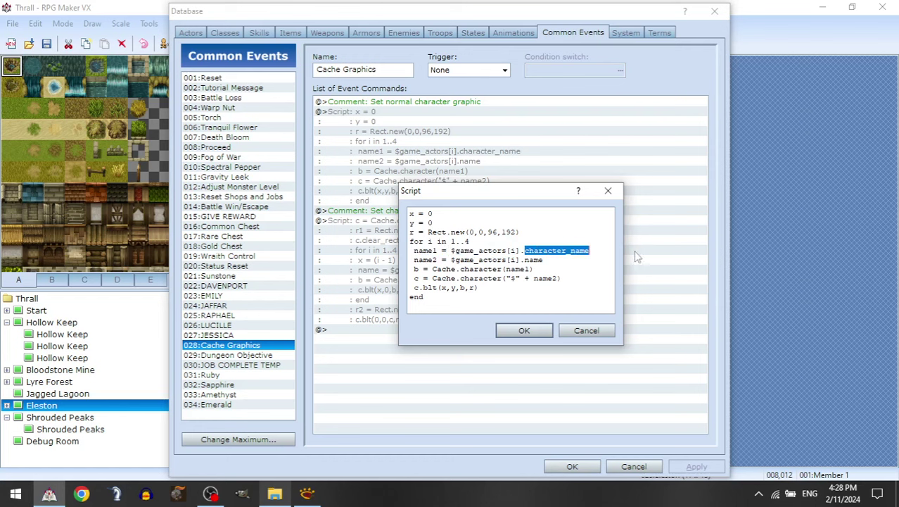
left_click(598, 252)
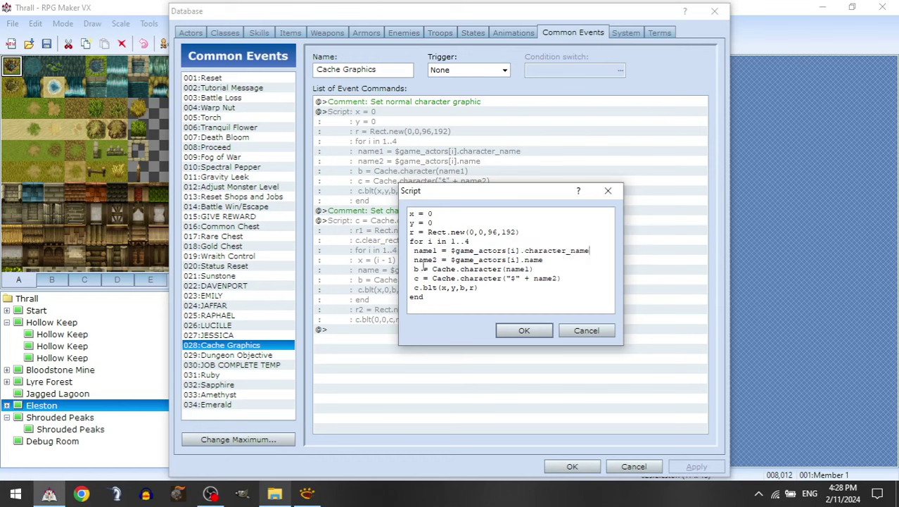
left_click_drag(432, 260, 521, 251)
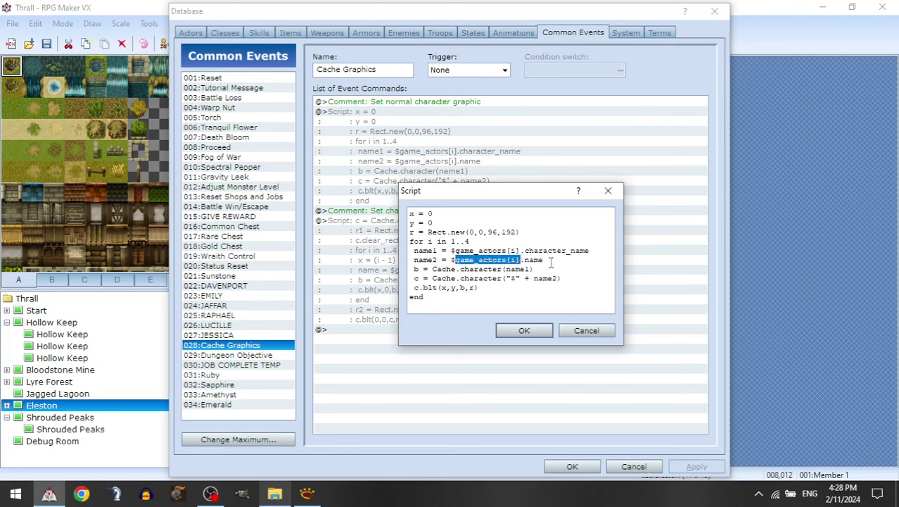
left_click(550, 261)
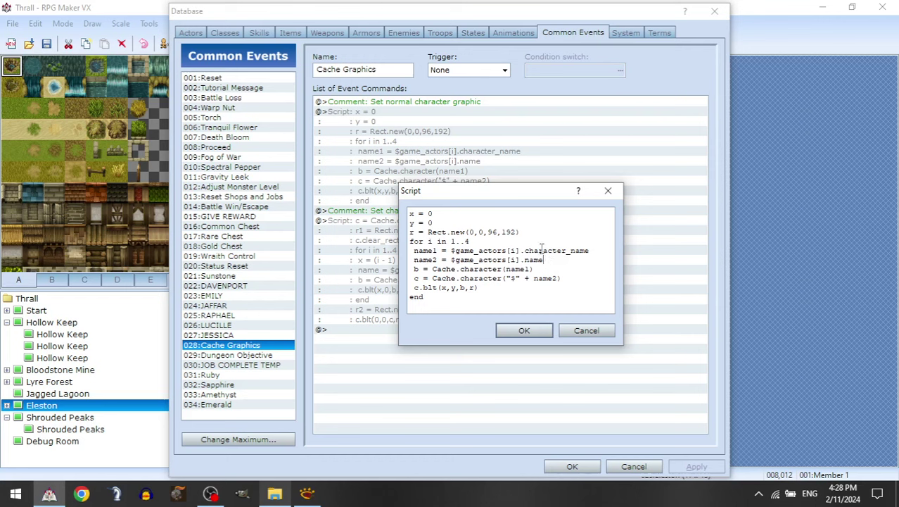
Examine the Cache.character lines that load bitmap b from name1 and bitmap c from "$" + name2
left_click_drag(428, 270, 532, 270)
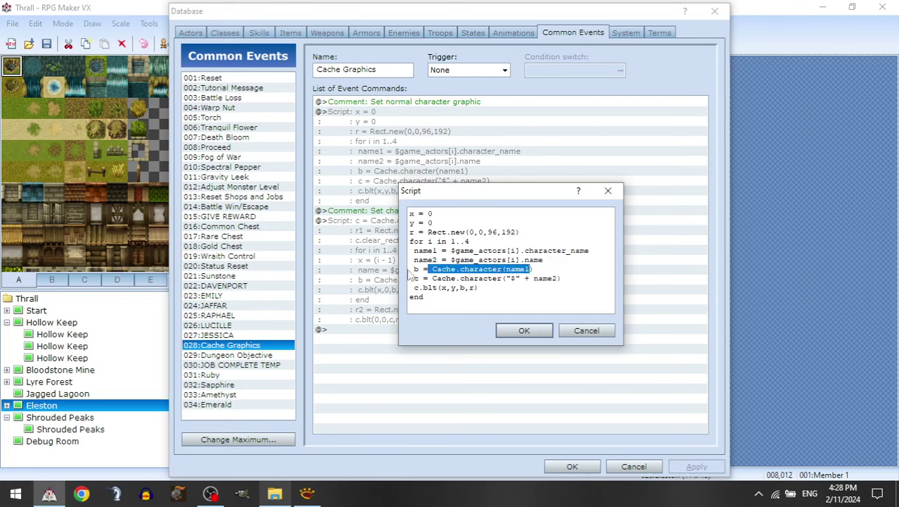
left_click_drag(445, 271, 589, 248)
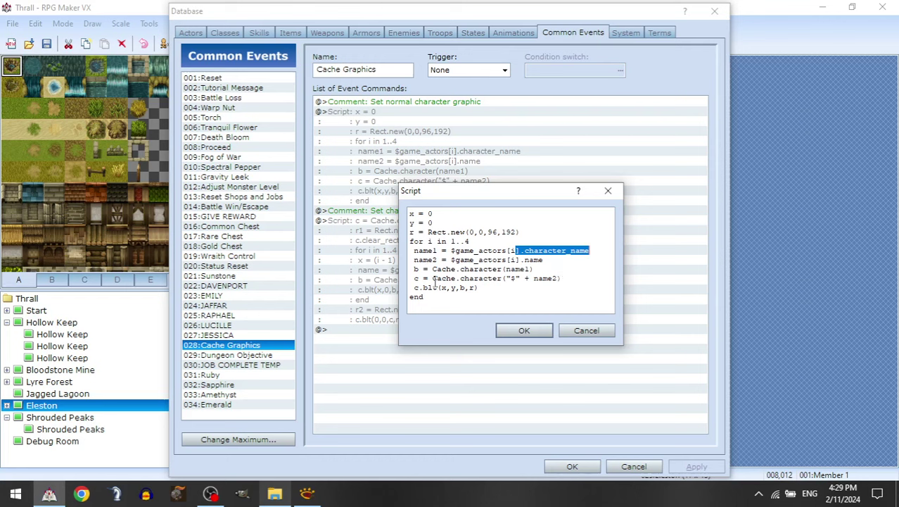
left_click_drag(432, 280, 567, 275)
left_click(521, 280)
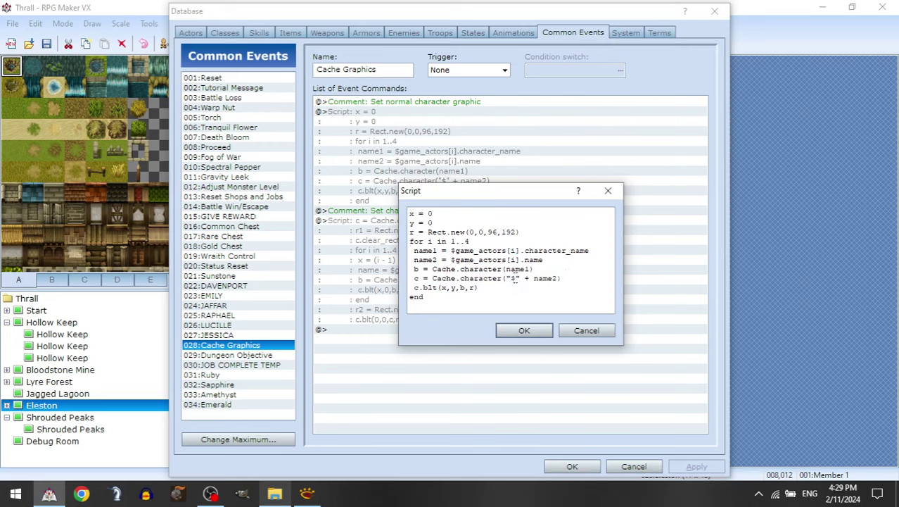
left_click_drag(511, 278, 555, 280)
left_click(522, 280)
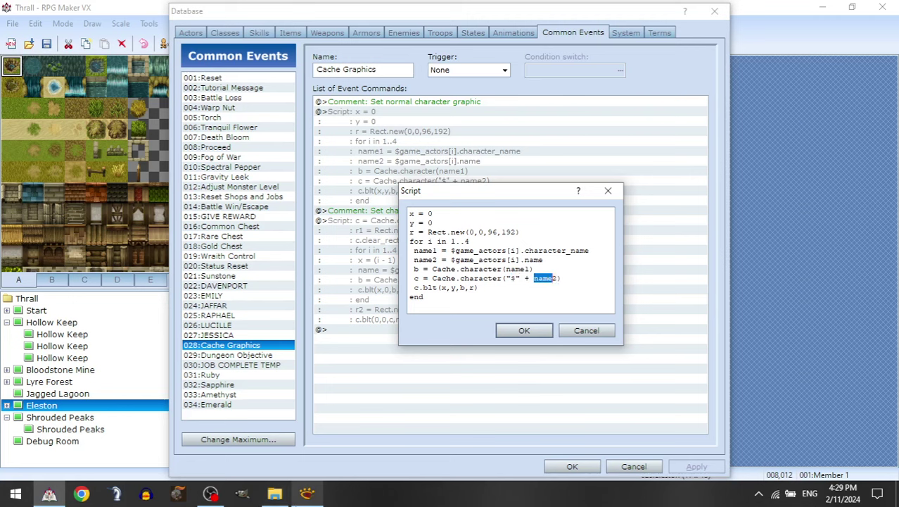
Switch to File Explorer, find $Brutus.png in the Characters folder, and return to the RPG Maker VX script
left_click(274, 492)
scroll(377, 253, "up", 10)
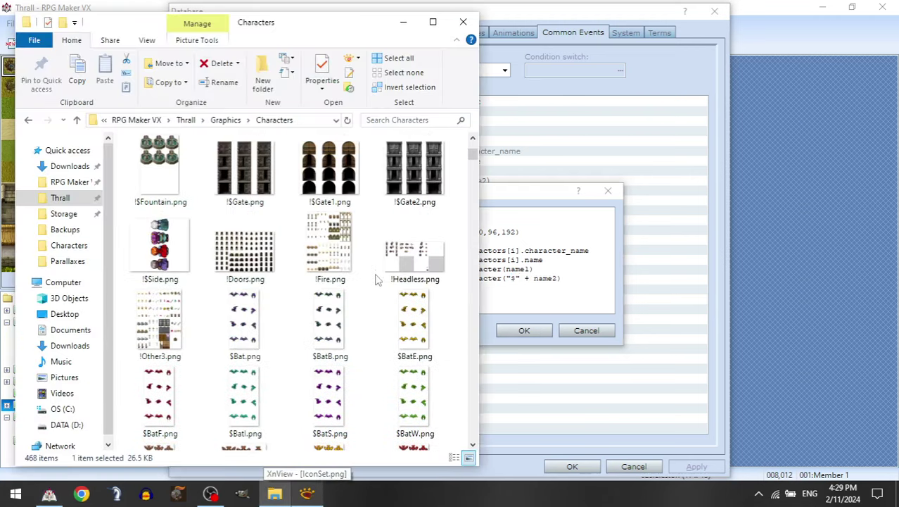
scroll(378, 280, "down", 6)
left_click(414, 339)
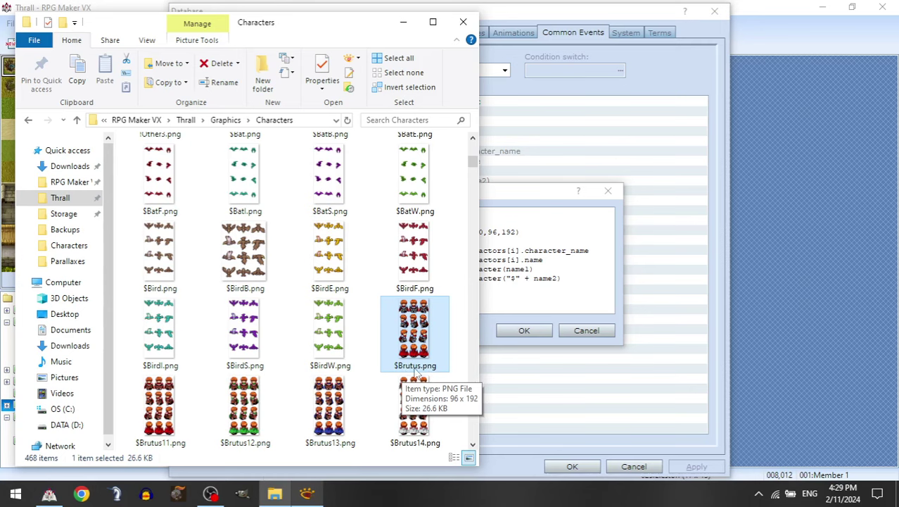
left_click(681, 302)
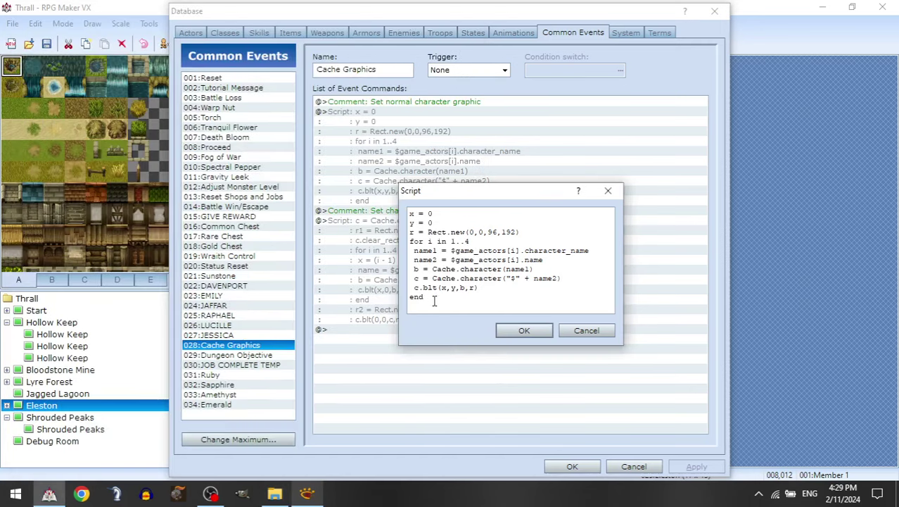
Examine the c.blt(x,y,b,r) call and its arguments, along with the x = 0 line that sets the destination
left_click_drag(424, 288, 438, 289)
left_click(478, 287)
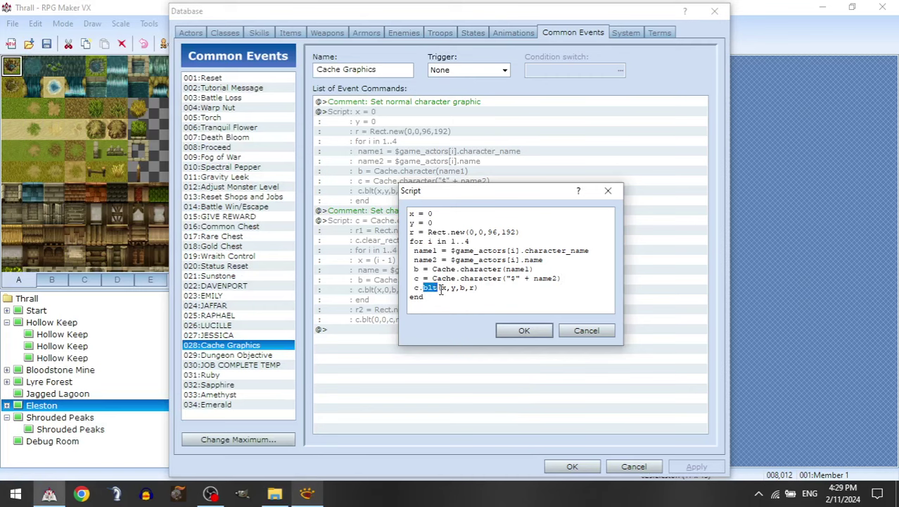
left_click(490, 288)
double_click(463, 287)
left_click(470, 288)
left_click(491, 288)
left_click_drag(385, 214, 436, 213)
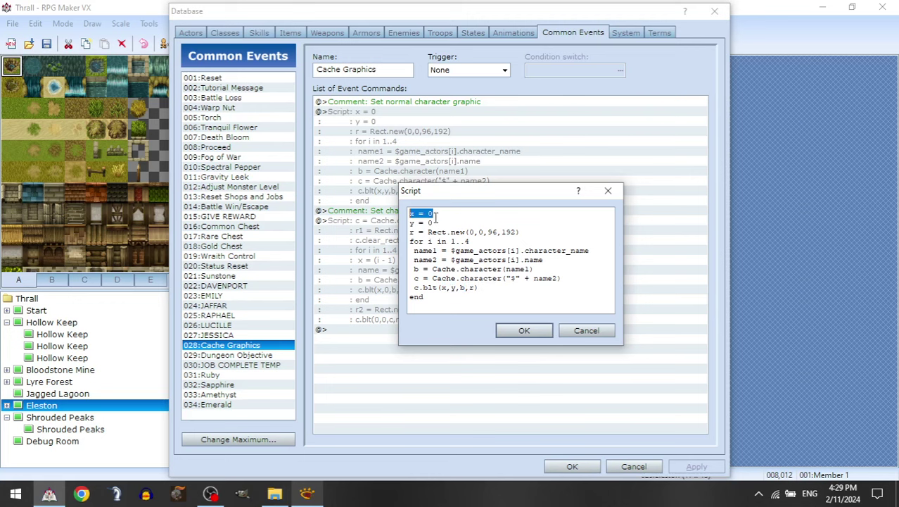
left_click(436, 216)
View $Brutus.png from the Characters folder in XnView, then return to the RPG Maker VX script
left_click(275, 494)
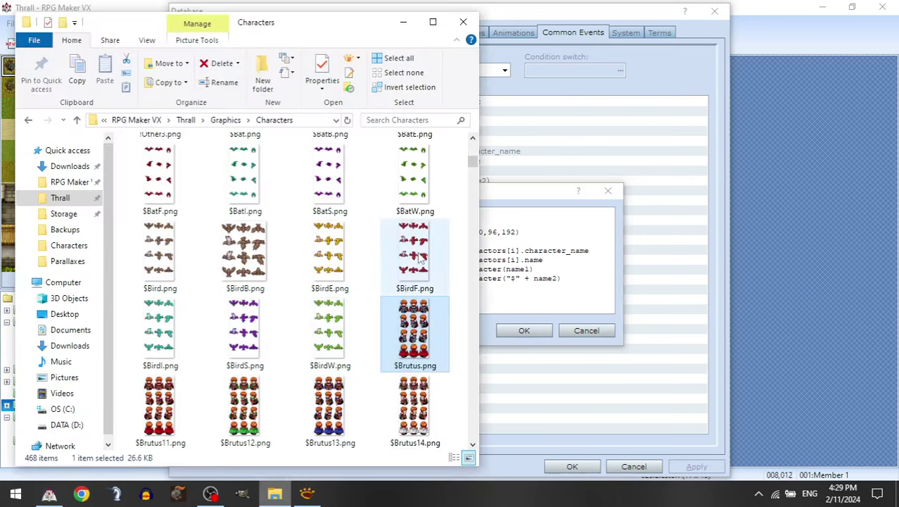
double_click(399, 333)
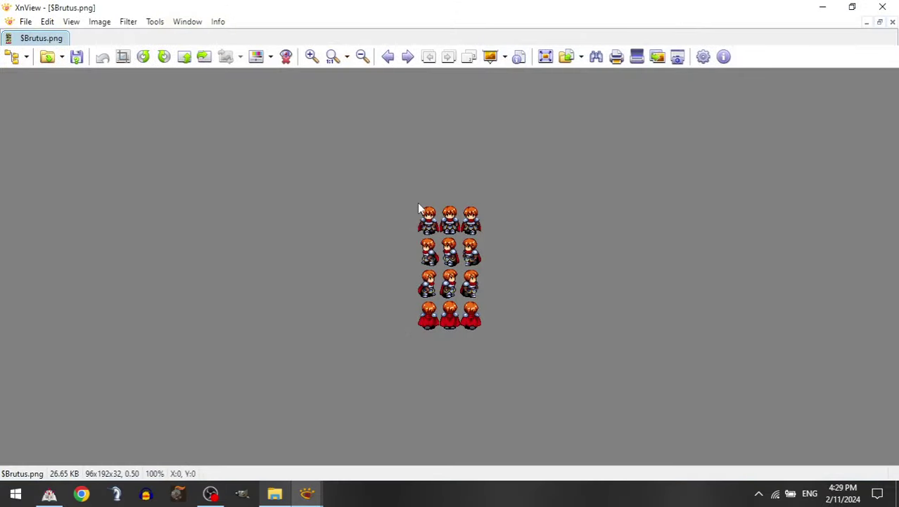
left_click(280, 495)
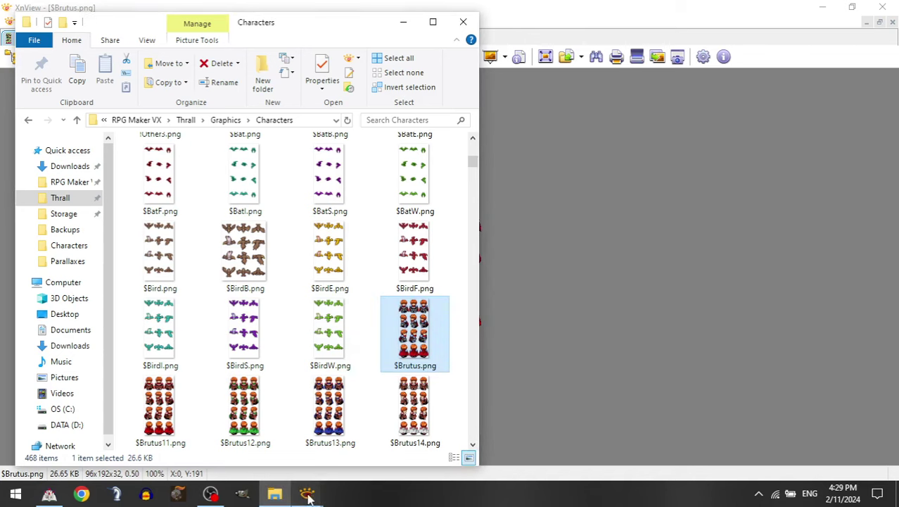
left_click(50, 493)
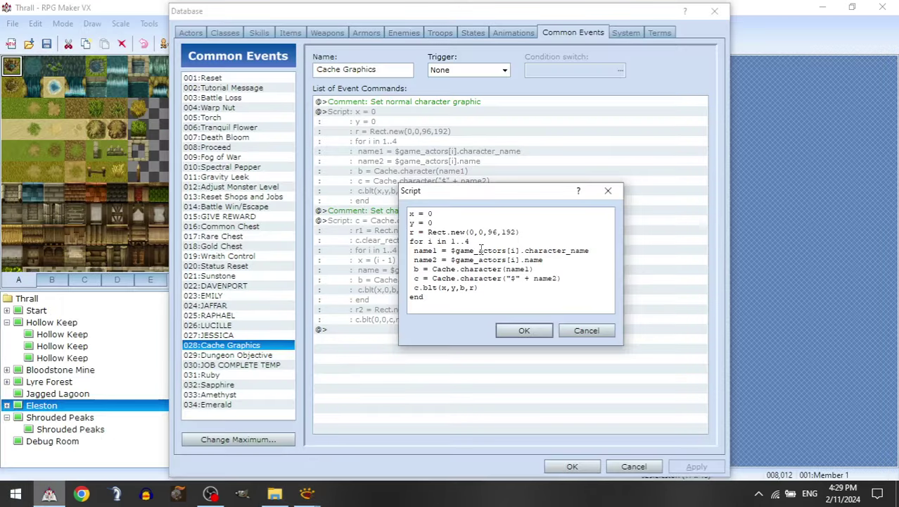
Examine the b and r arguments of the blt call and the line that defines bitmap b
double_click(462, 288)
left_click_drag(432, 269, 543, 270)
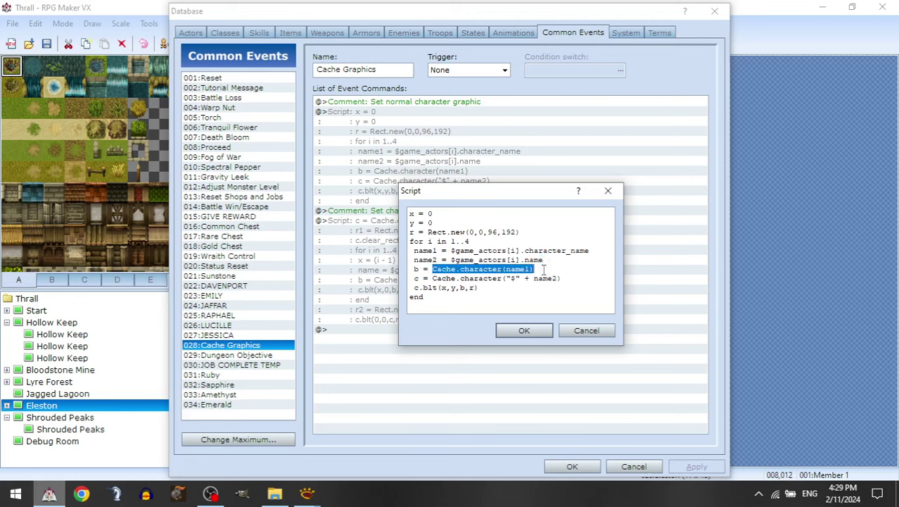
double_click(472, 287)
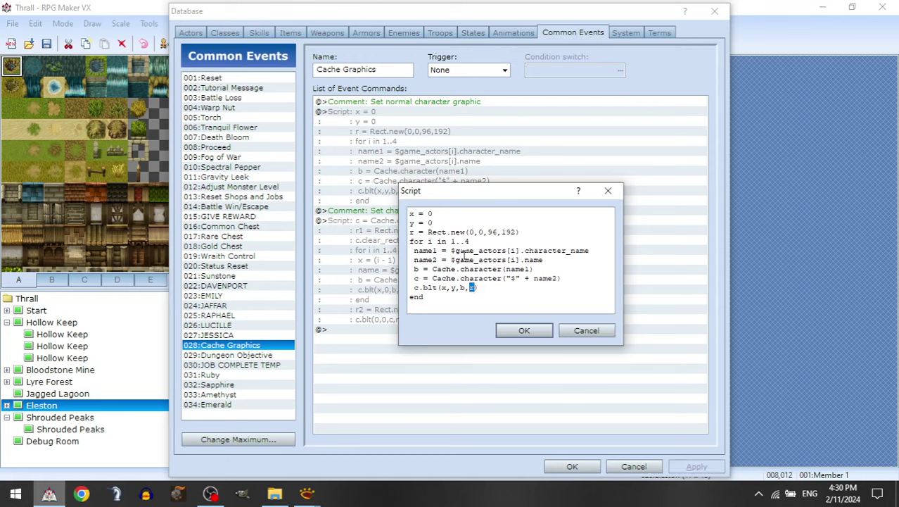
Examine the Rect.new(0,0,96,192) arguments and the c bitmap that the blt call draws onto
left_click_drag(466, 231, 539, 233)
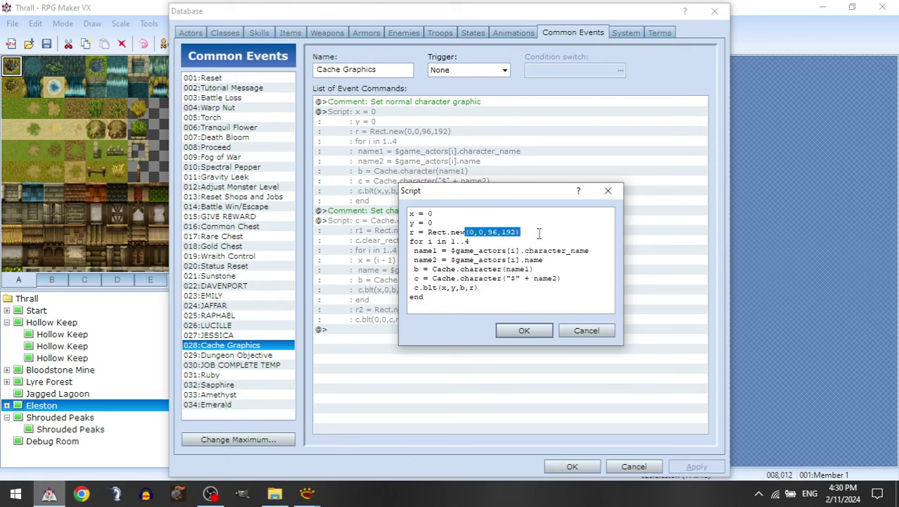
left_click(539, 233)
double_click(415, 287)
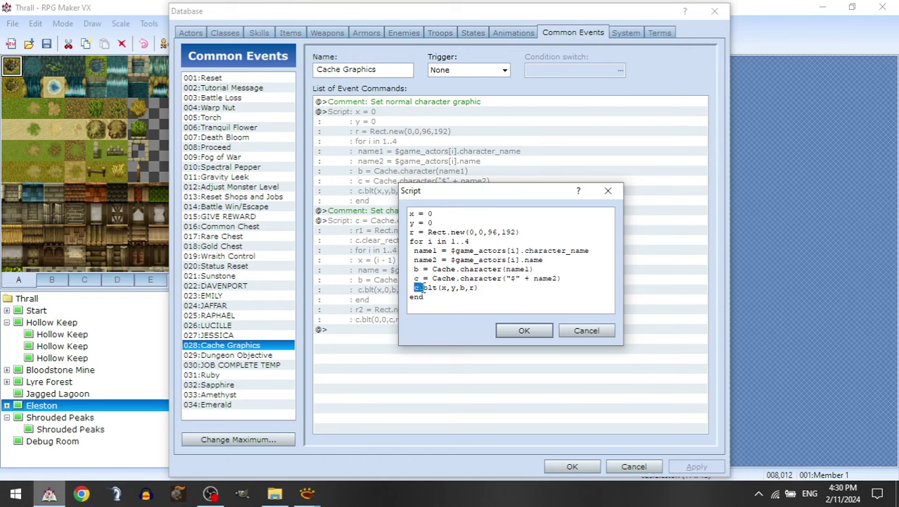
left_click(513, 287)
Switch to XnView to view the $Brutus.png sprite sheet, and close that image window
left_click(308, 493)
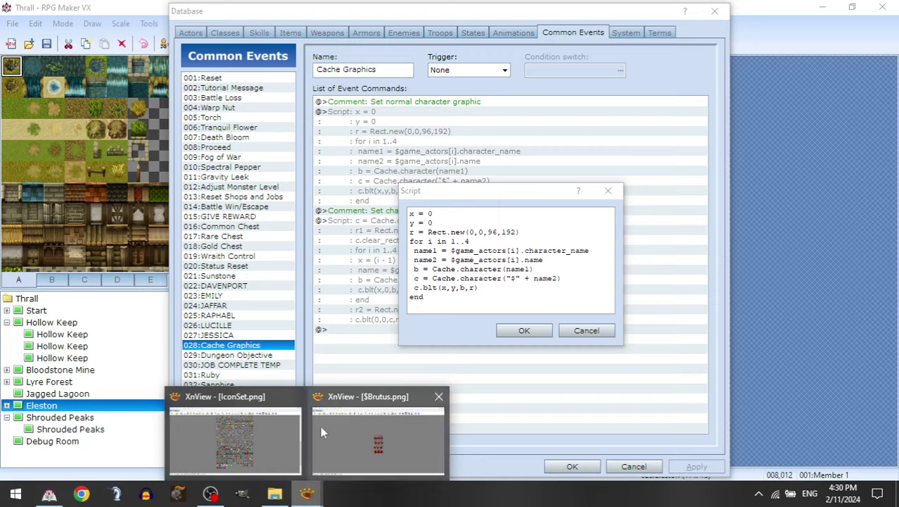
left_click(314, 427)
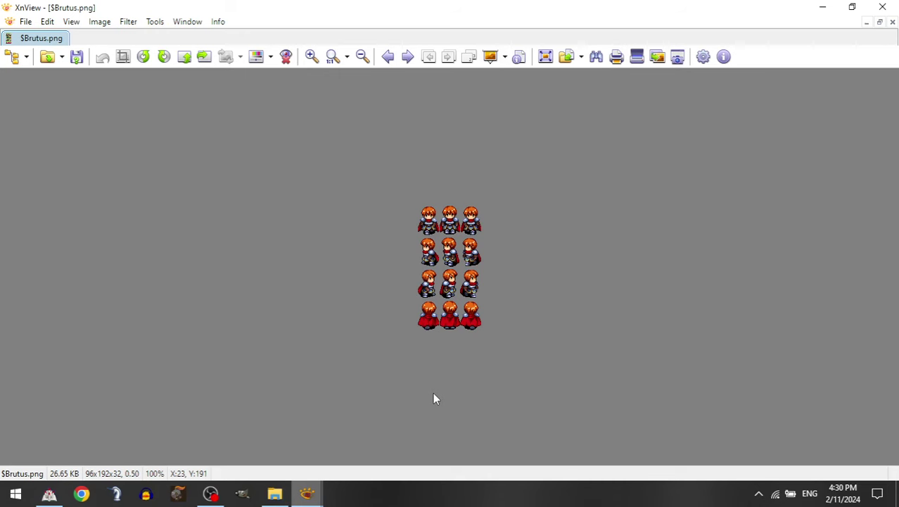
left_click(881, 6)
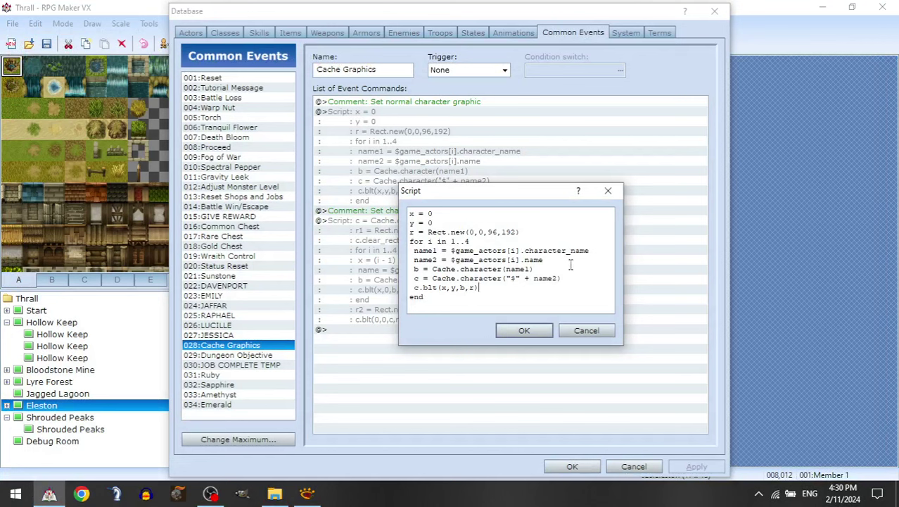
Close the script and the database without saving, and open page 3 of the Member 1 event on the Eleston map
left_click(605, 332)
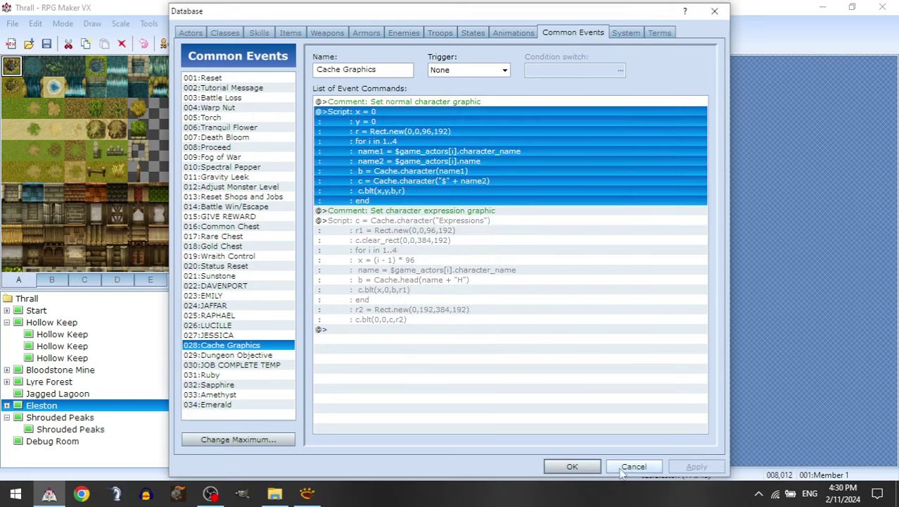
left_click(623, 470)
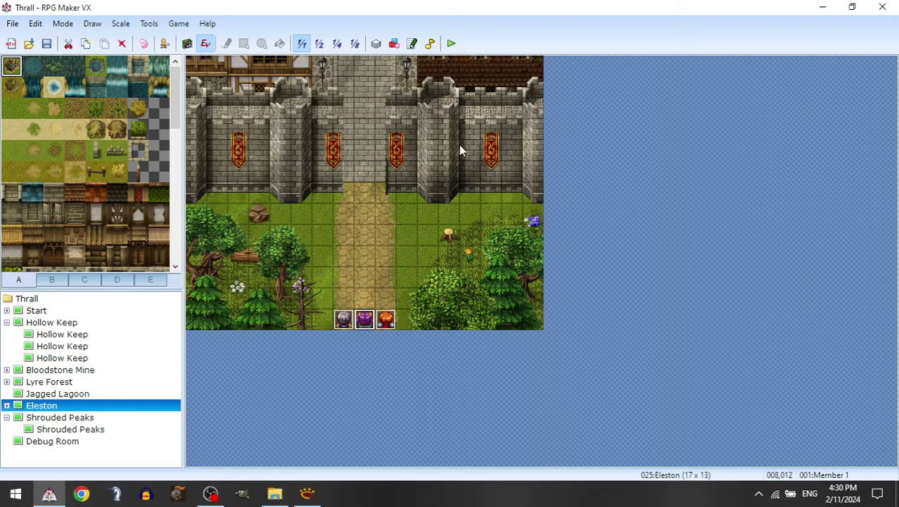
key("Return")
left_click(253, 76)
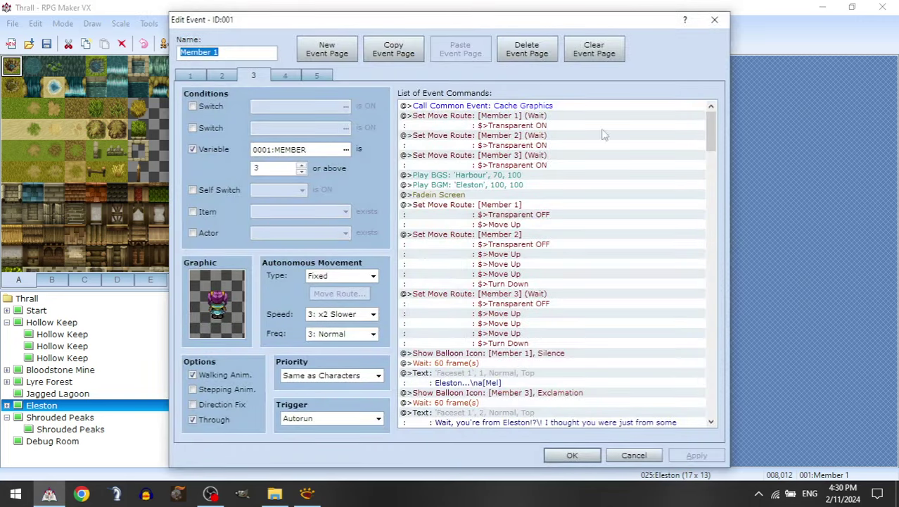
Inspect the 'Expressions' graphic change in Member 1's move route after the Exclamation balloon dialogue, and cancel out without changes
scroll(536, 266, "down", 3)
scroll(536, 266, "down", 2)
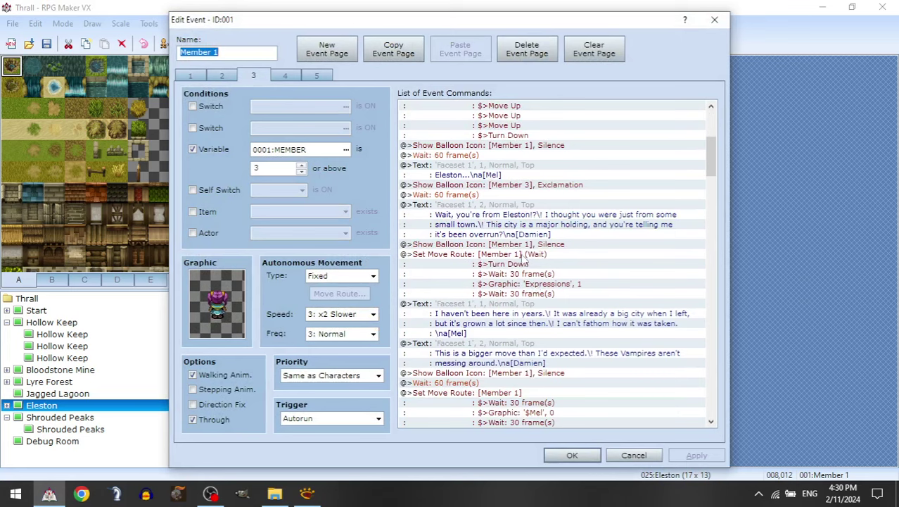
left_click(542, 275)
double_click(583, 282)
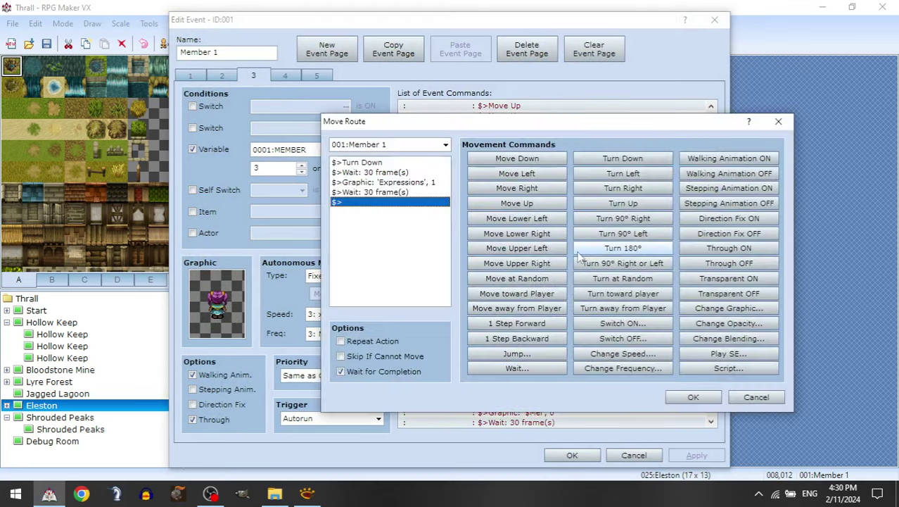
left_click(356, 183)
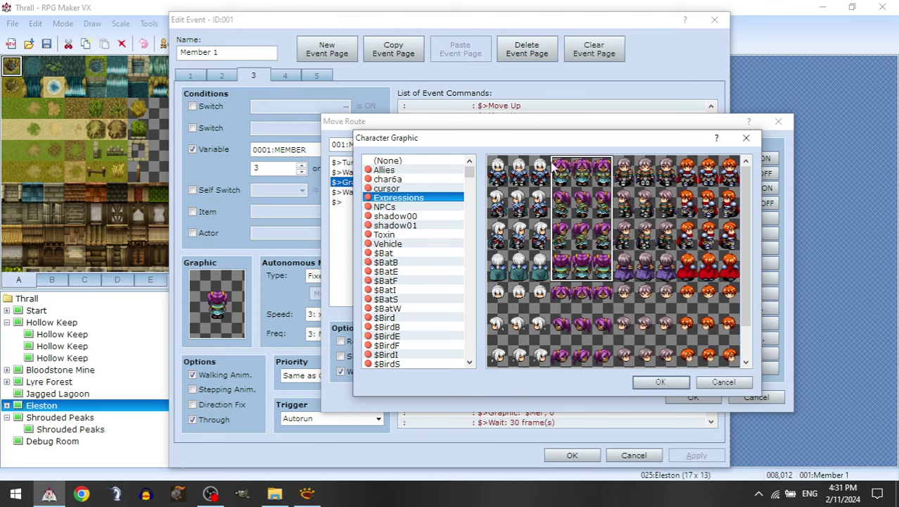
left_click(744, 383)
left_click(771, 400)
Switch to File Explorer and open the Heads subfolder of the Characters folder
mouse_move(243, 493)
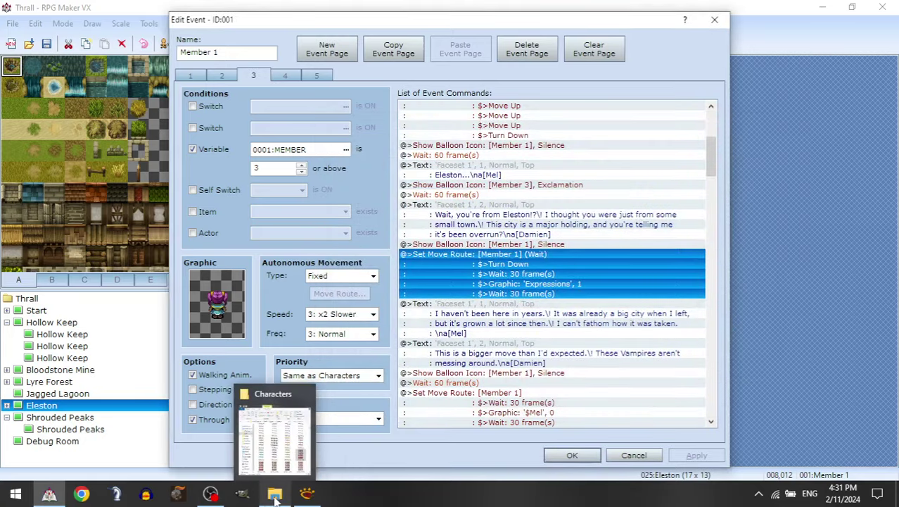
left_click(275, 493)
scroll(464, 197, "up", 5)
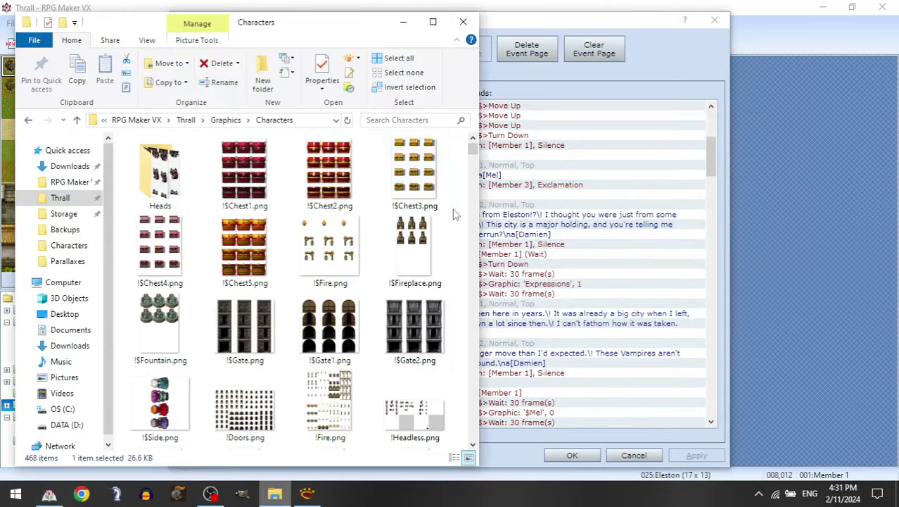
double_click(175, 184)
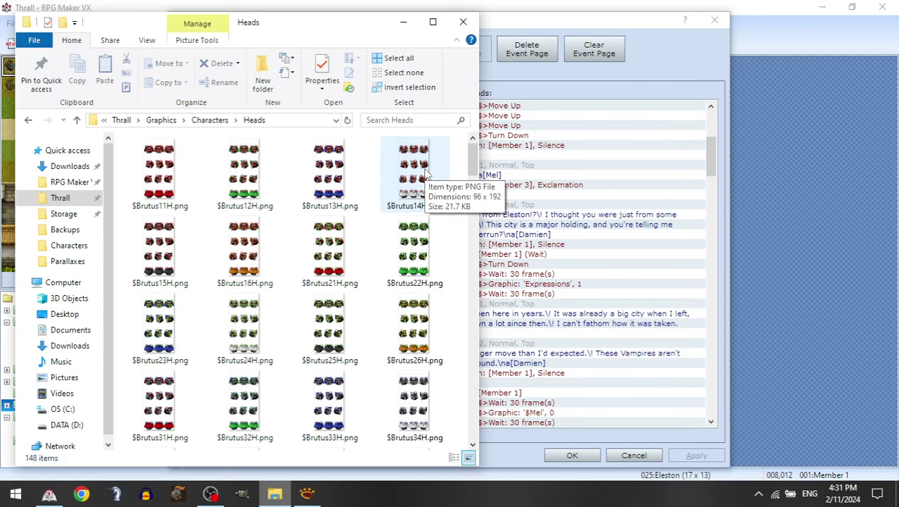
View $Brutus11H.png in XnView, page forward through the following head graphics, and close the viewer
left_click(136, 169)
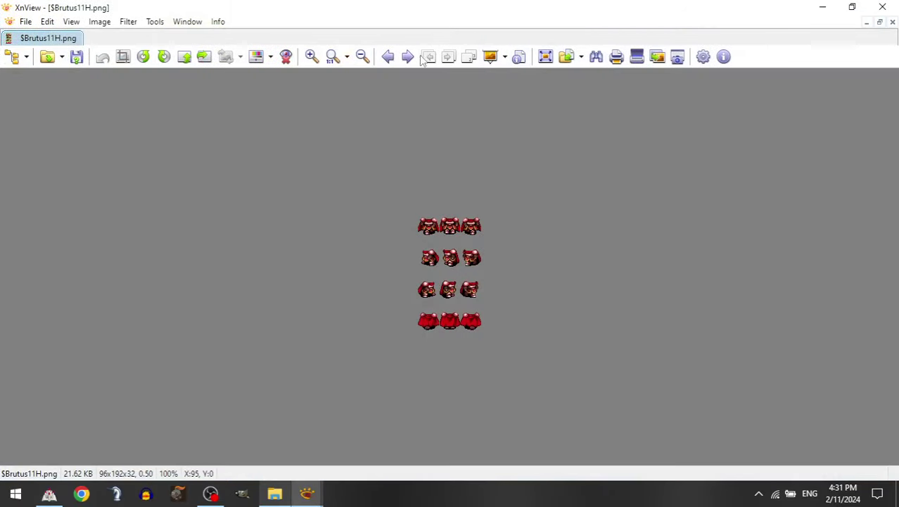
left_click(408, 56)
left_click(408, 56)
left_click(408, 57)
left_click(408, 57)
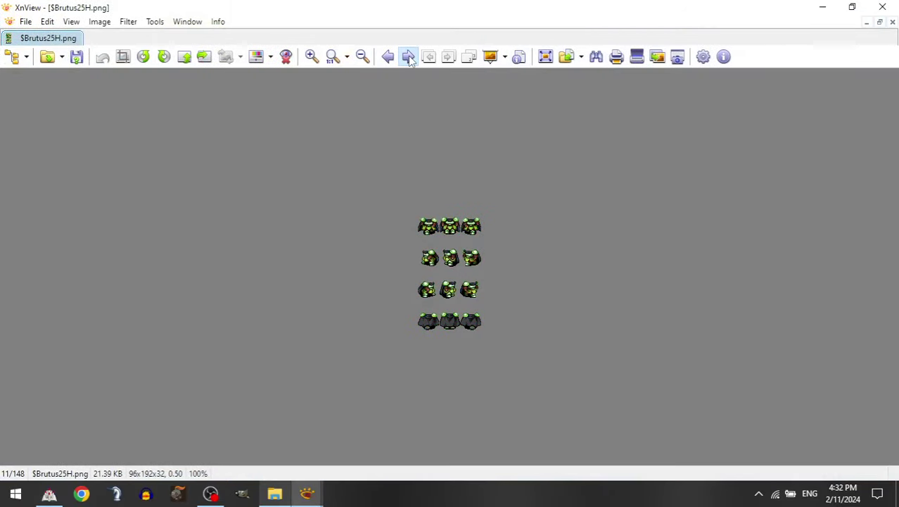
left_click(882, 7)
Browse the head graphics in the Heads folder and close the IconSet.png window in XnView
scroll(378, 247, "down", 10)
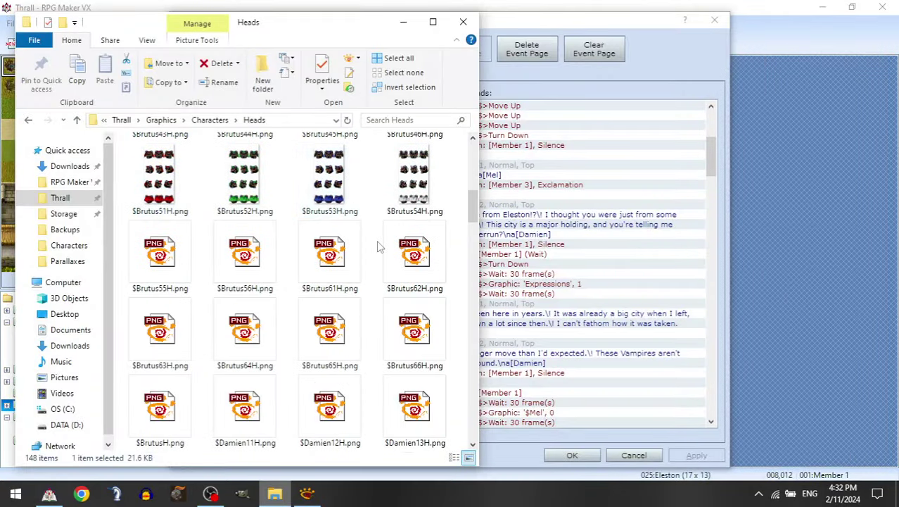
scroll(378, 247, "down", 12)
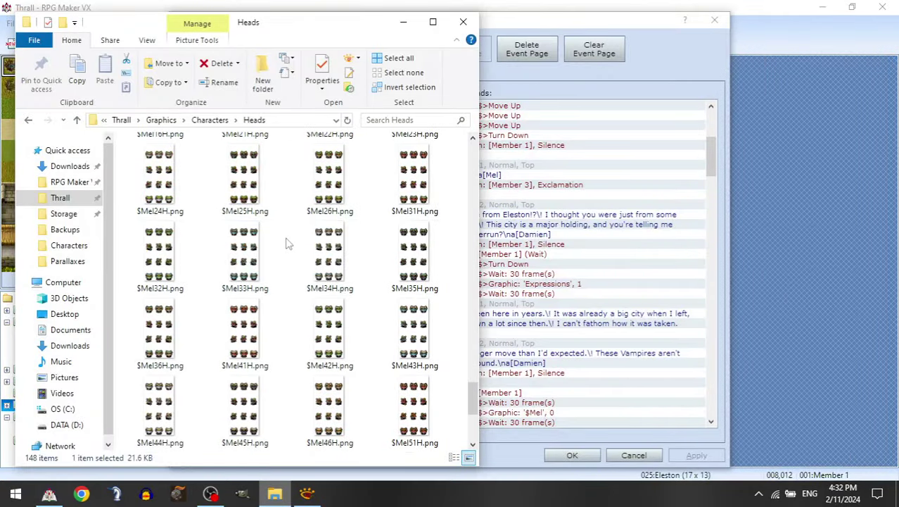
scroll(291, 245, "up", 20)
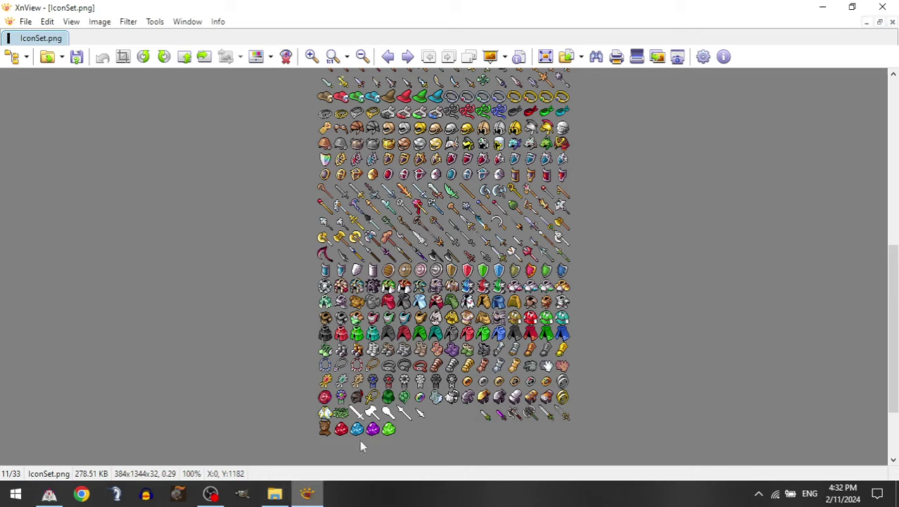
left_click(883, 7)
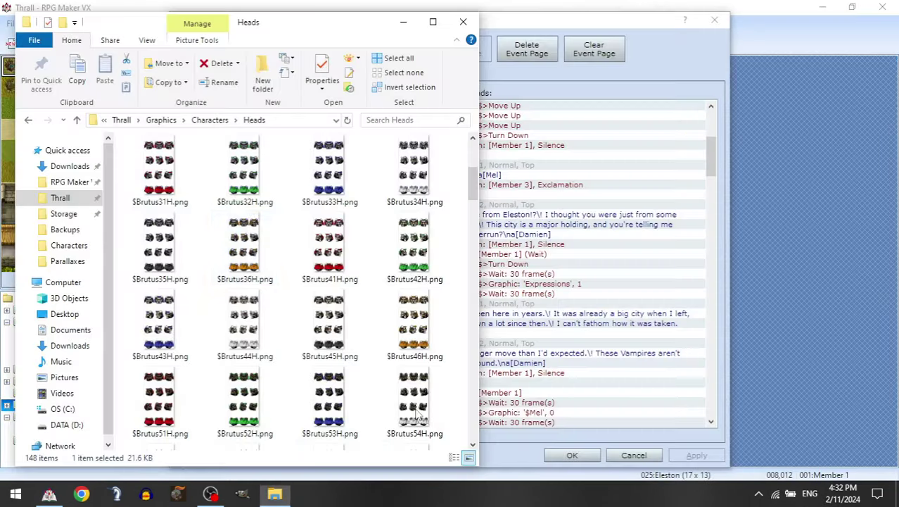
Return to the parent Characters folder and look through its character graphics
left_click(76, 120)
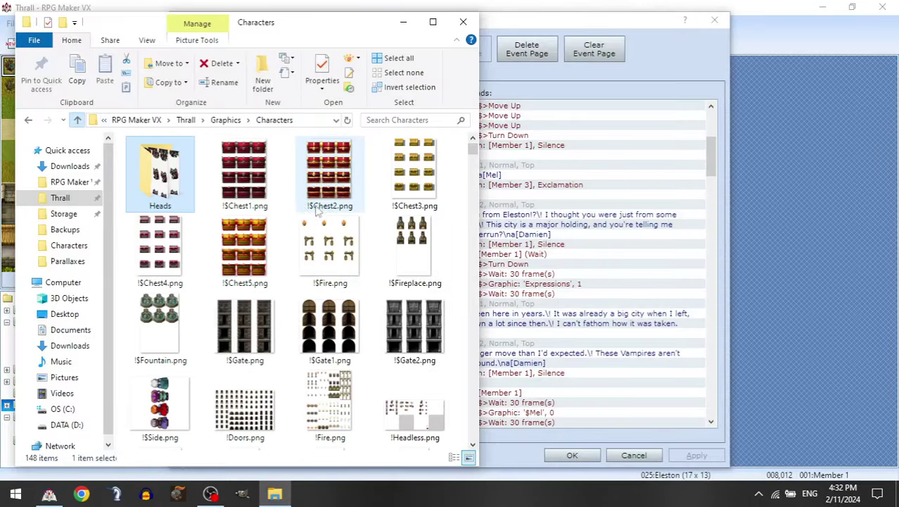
scroll(369, 314, "down", 3)
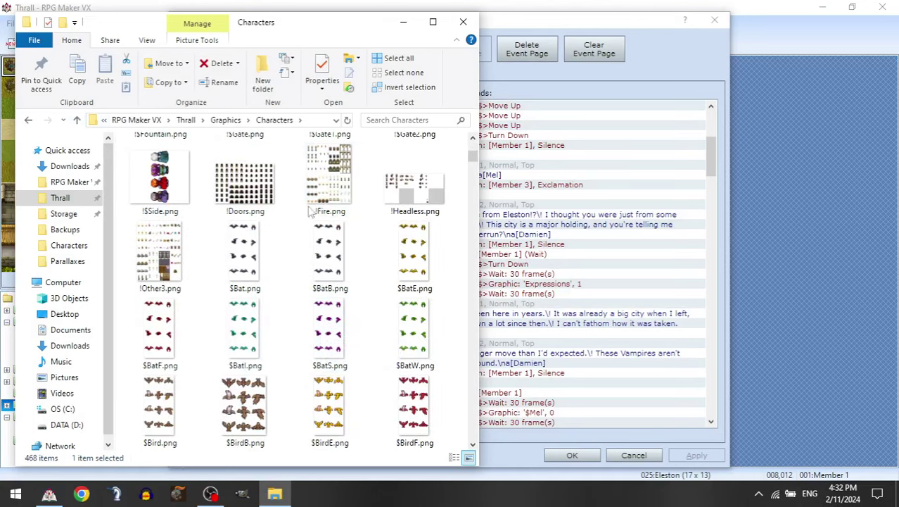